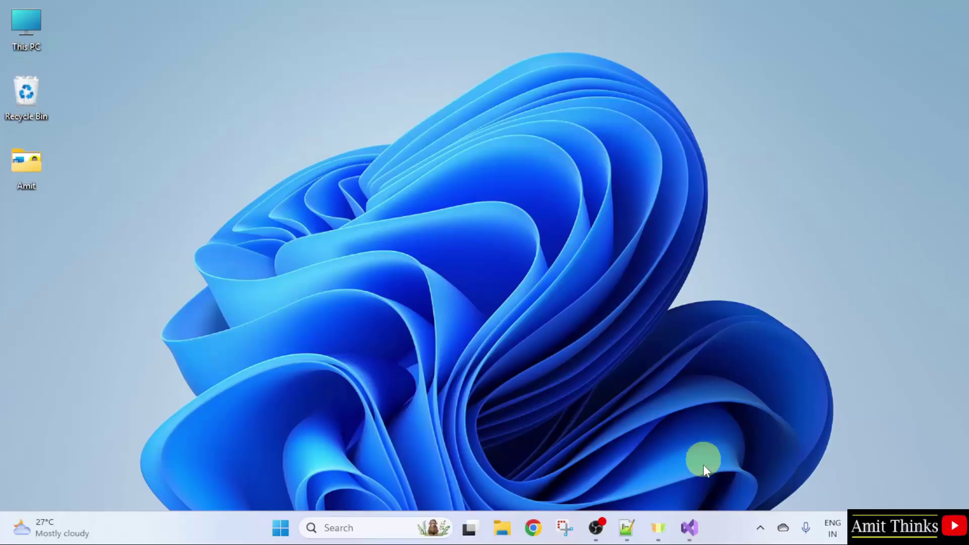
Step: Create a new HTMLPage1.html file from the HTML Page template
click(688, 527)
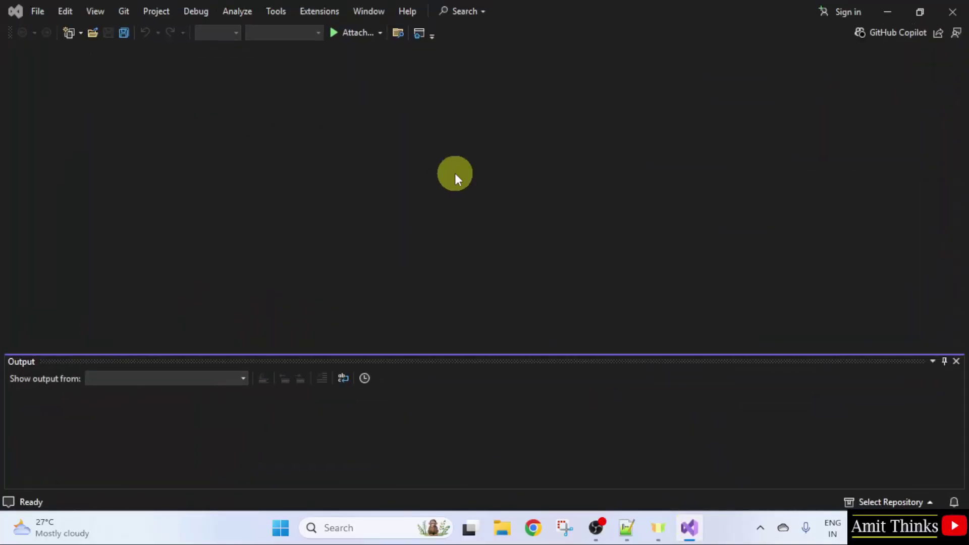
click(36, 13)
mouse_move(57, 28)
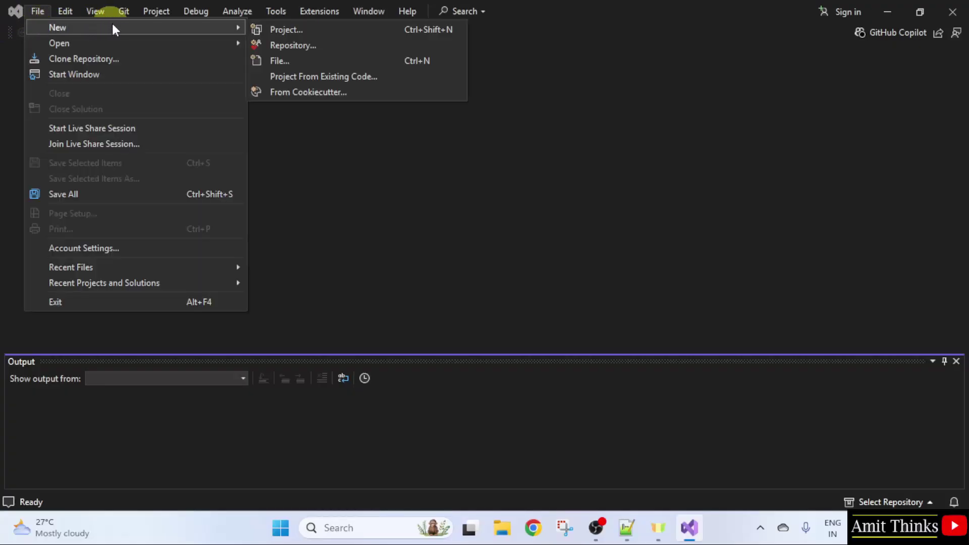
click(349, 60)
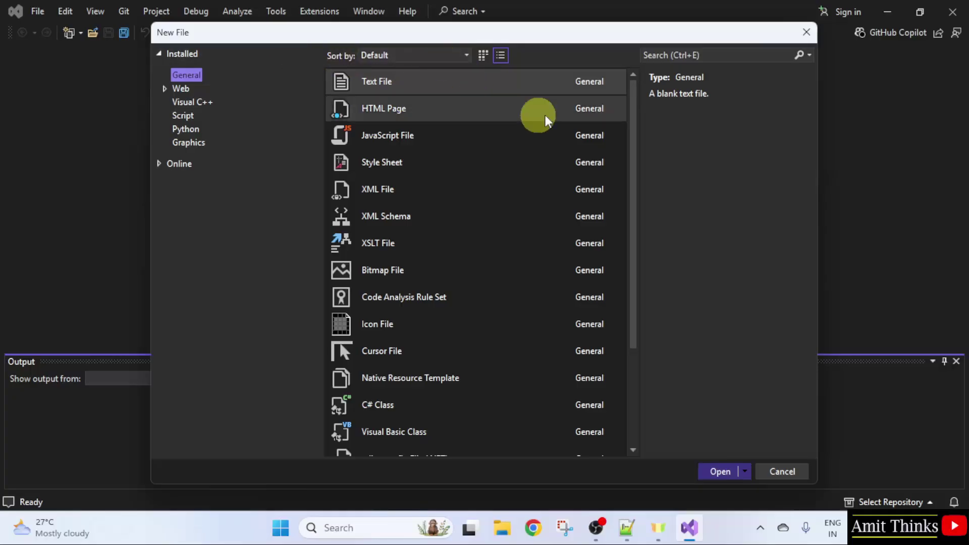
click(552, 116)
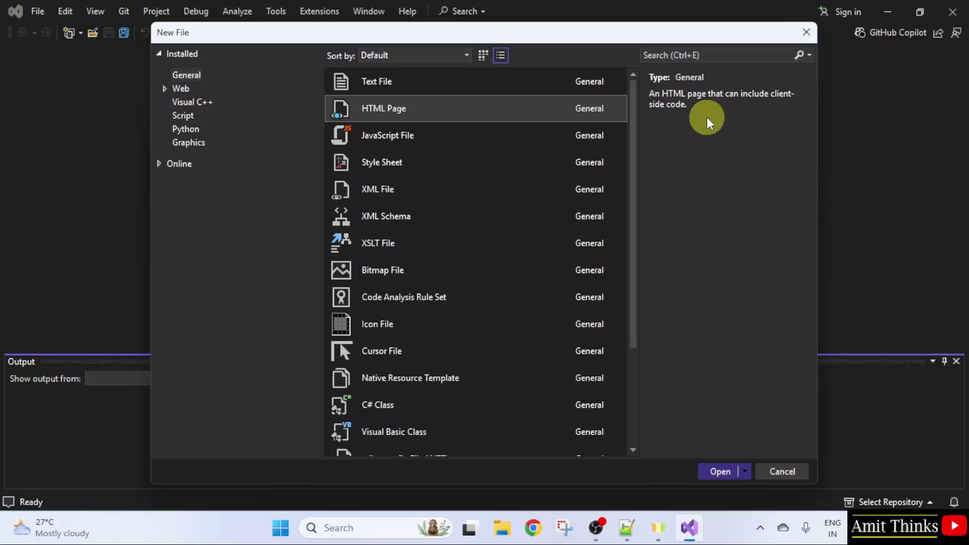
click(720, 472)
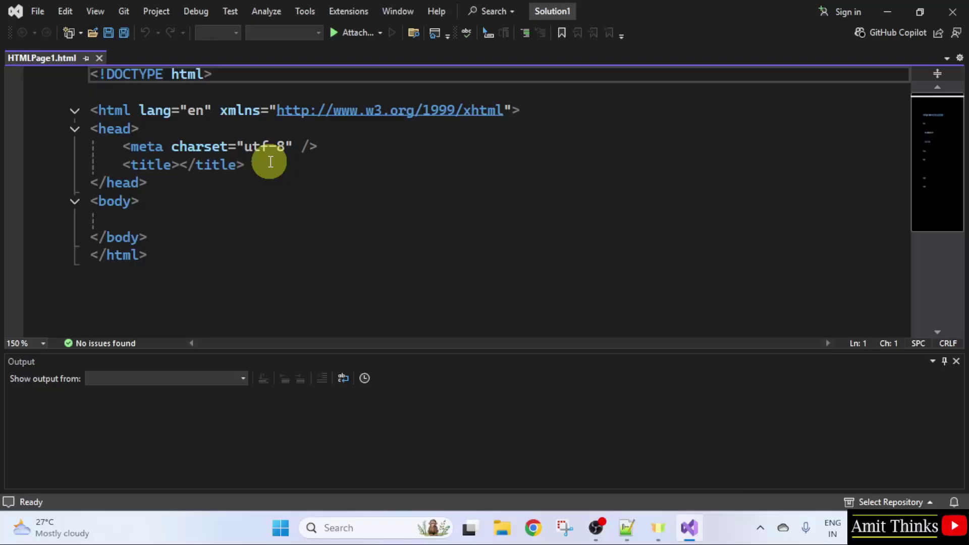
Step: Add an h1 'Studyopedia', h2 'Tutorials Library' and paragraph 'We have freee tutorials and resources' to the body
click(223, 219)
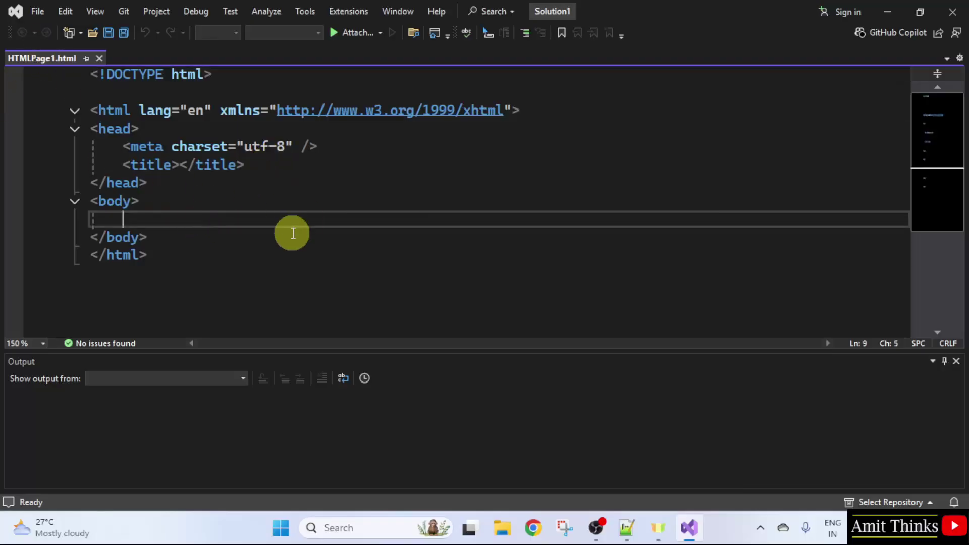
text(<h1><)
key(BackSpace)
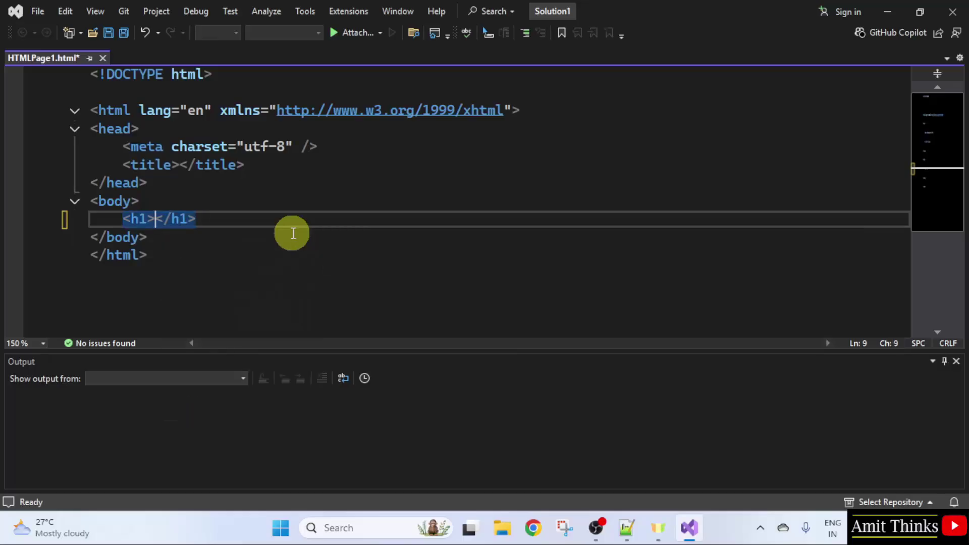
text(Studyopedia)
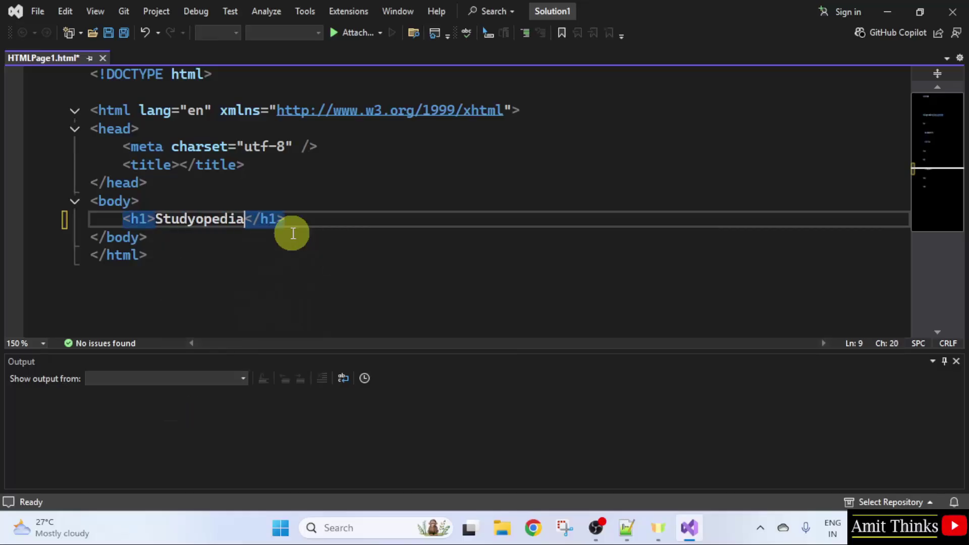
key(End)
key(Return)
text(<)
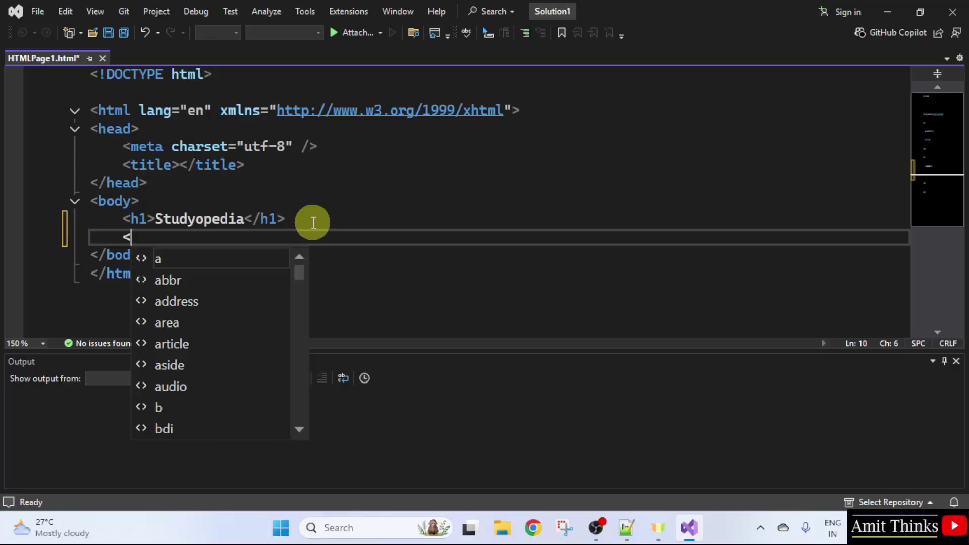
text(h2></h2>)
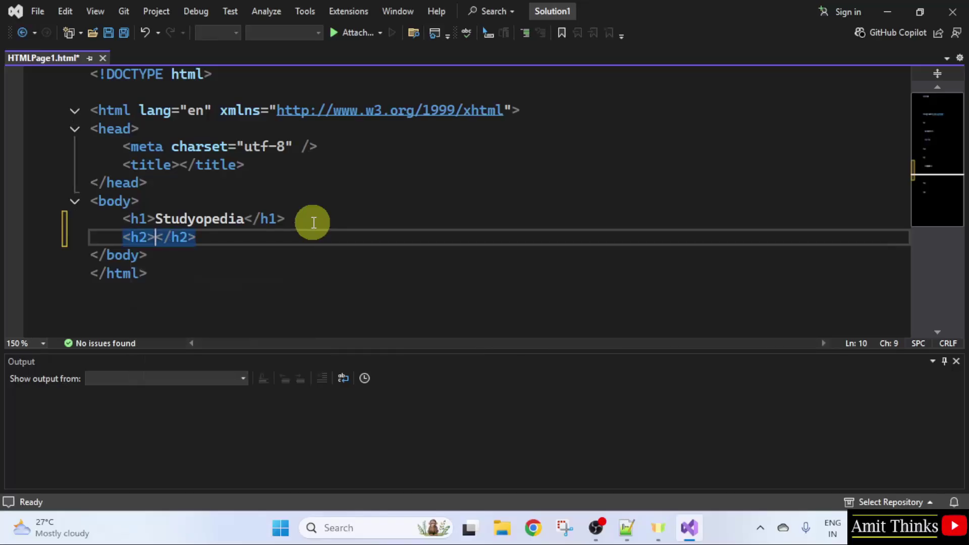
text(Tutorials Librar)
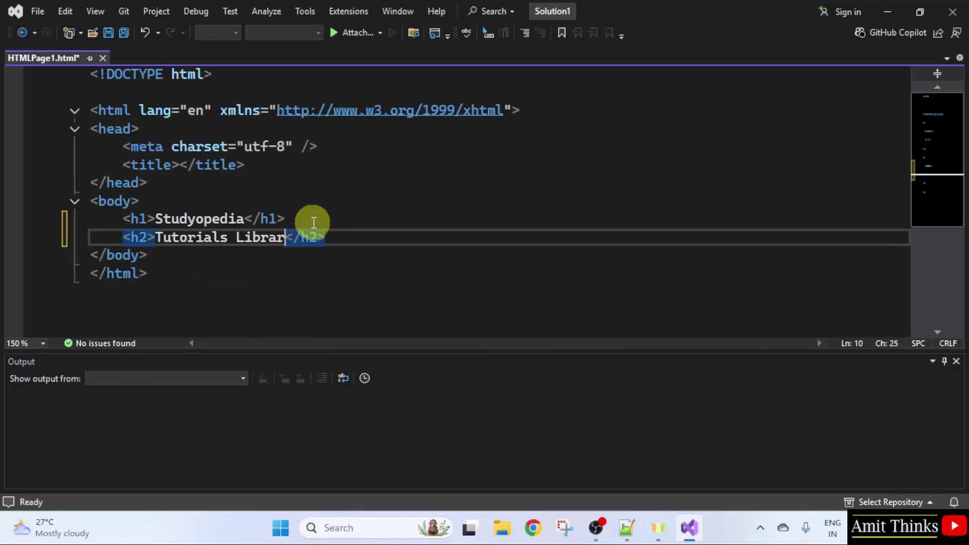
text(y)
key(Right)
key(Right)
key(Right)
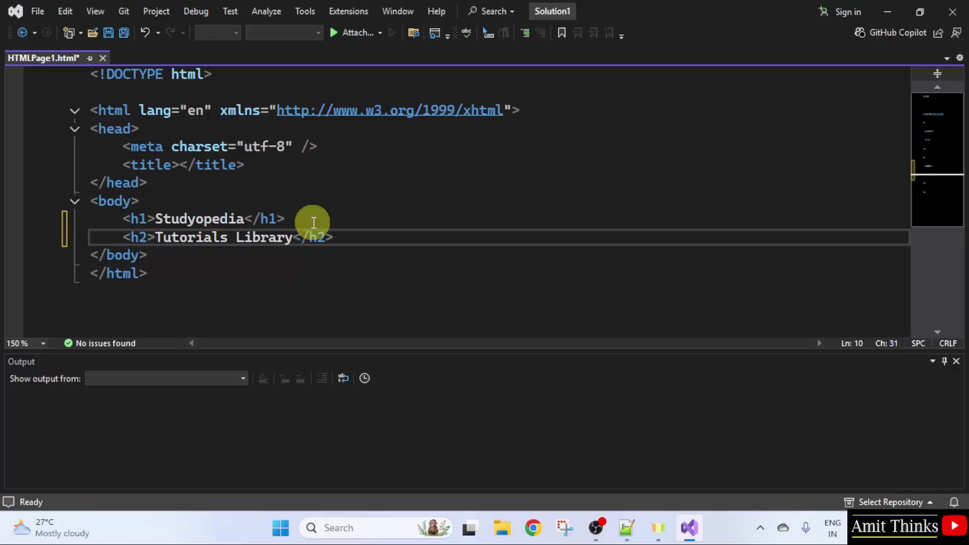
key(Return)
text(<p></p>)
key(ctrl+space)
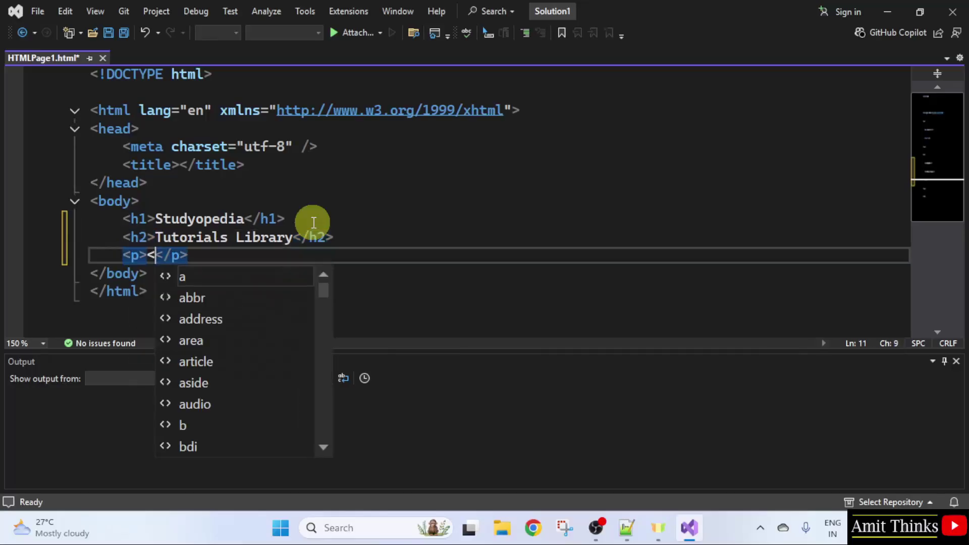
text(We have freee )
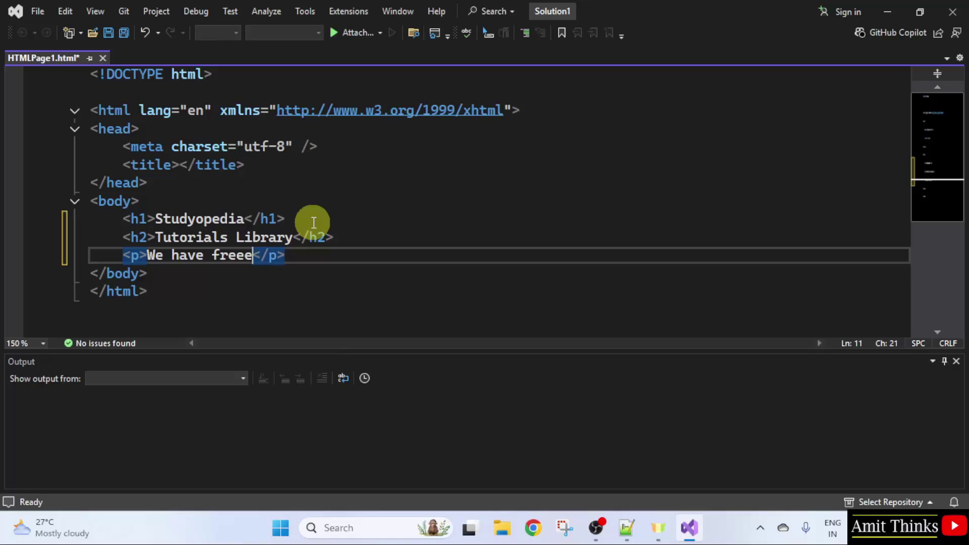
text(tutorials an)
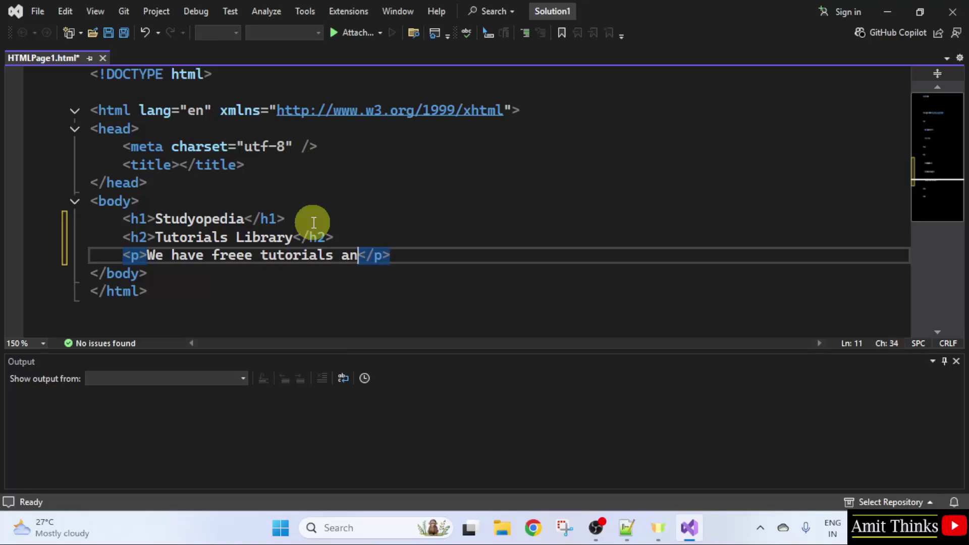
text(d resources)
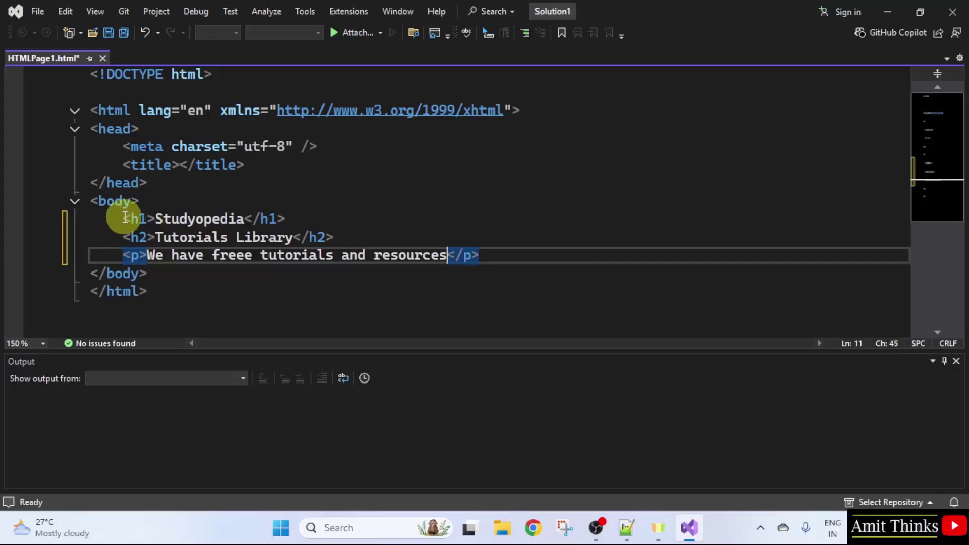
drag(123, 218, 551, 253)
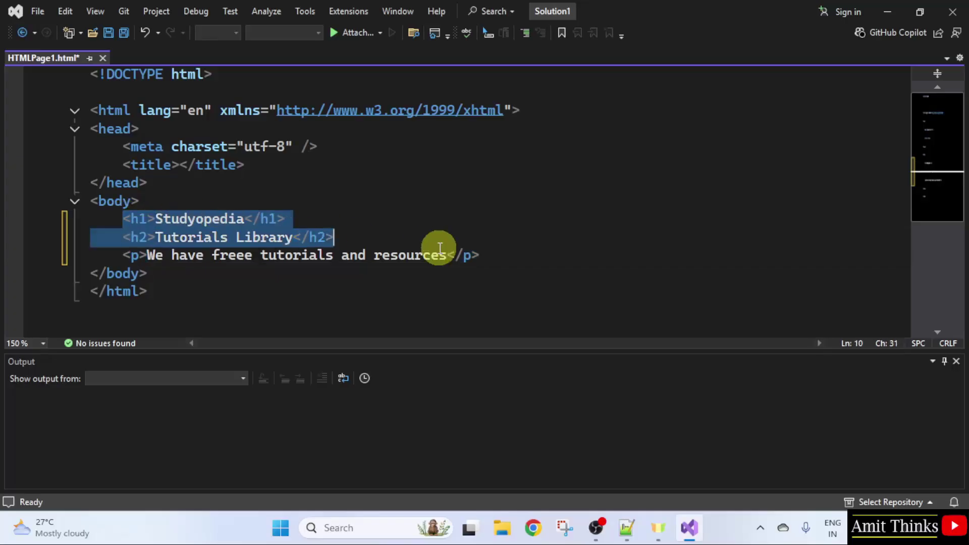
click(552, 252)
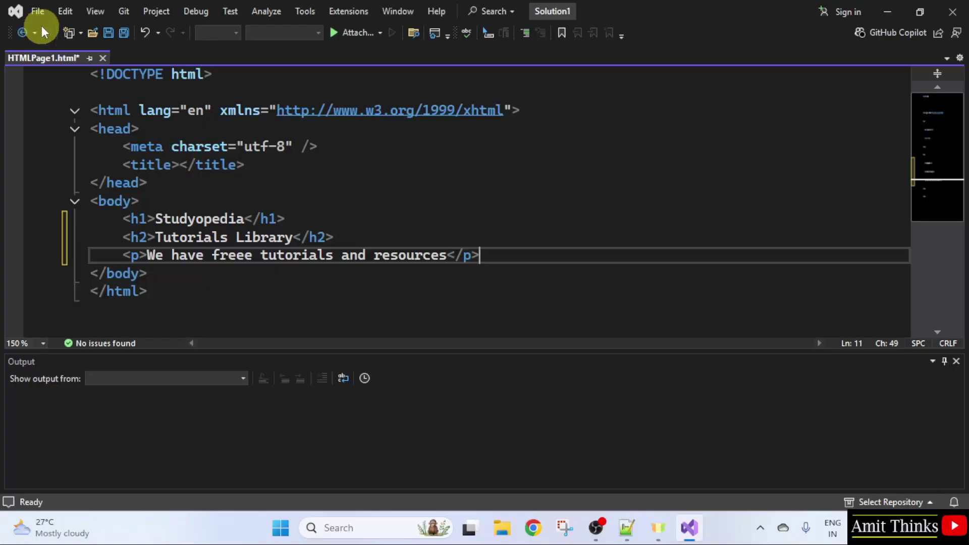
Step: Save HTMLPage1.html as index.html in a newly created repos\MyWebsite folder
click(38, 10)
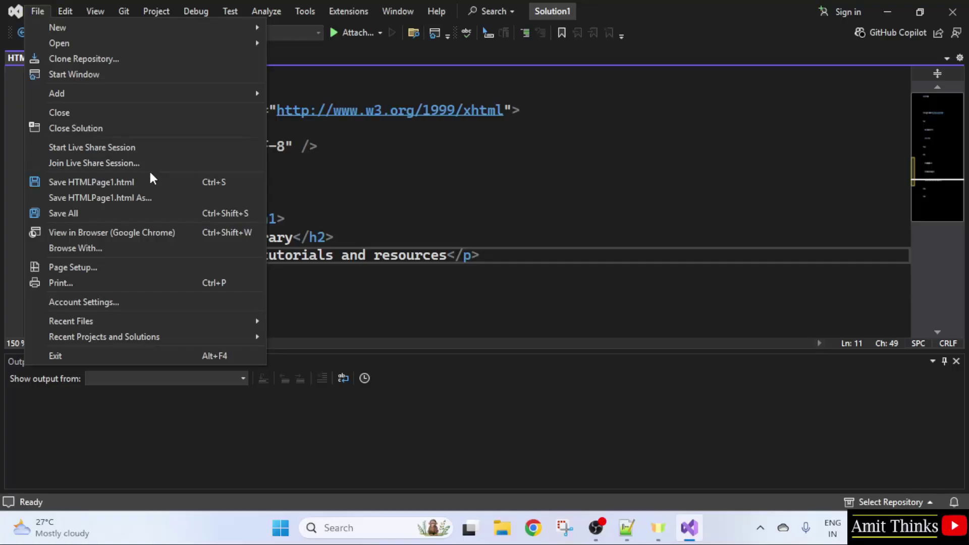
click(141, 213)
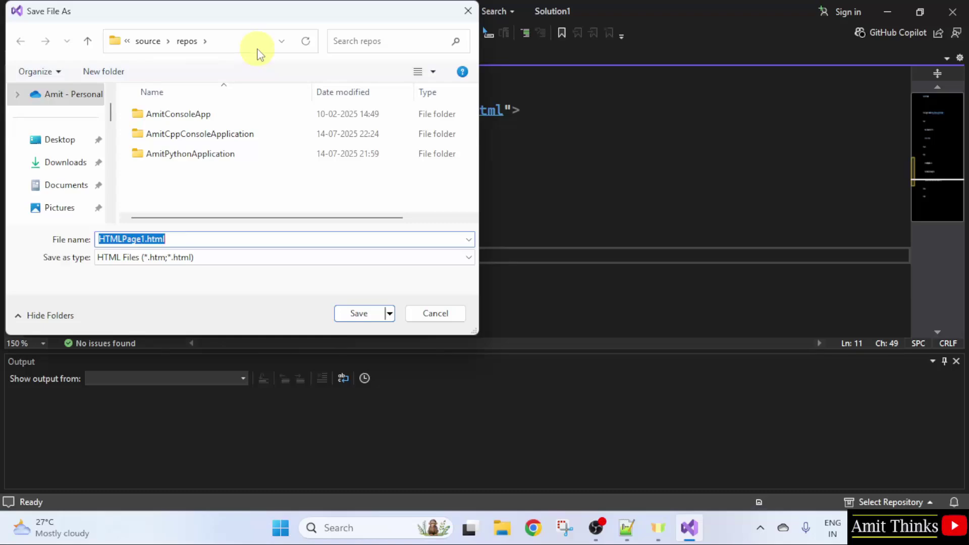
click(103, 71)
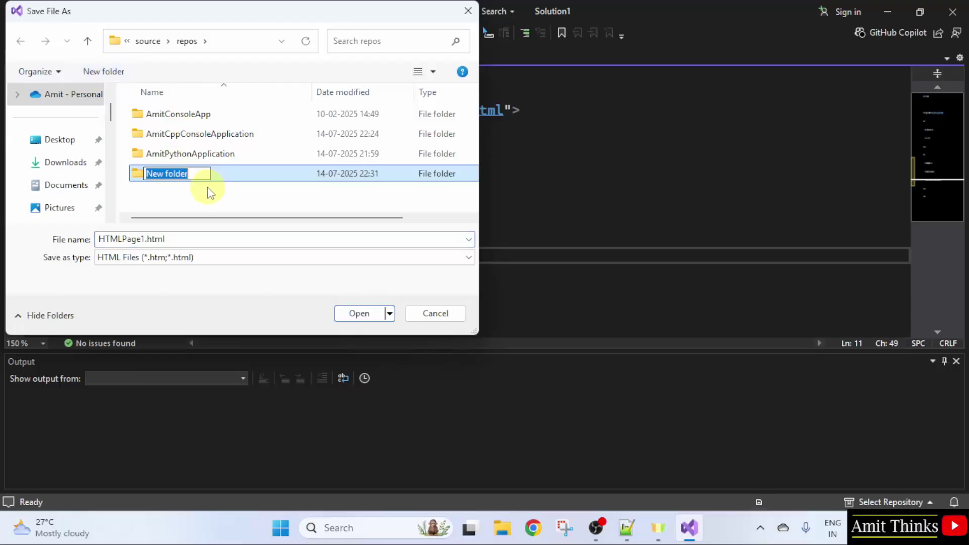
text(MyW)
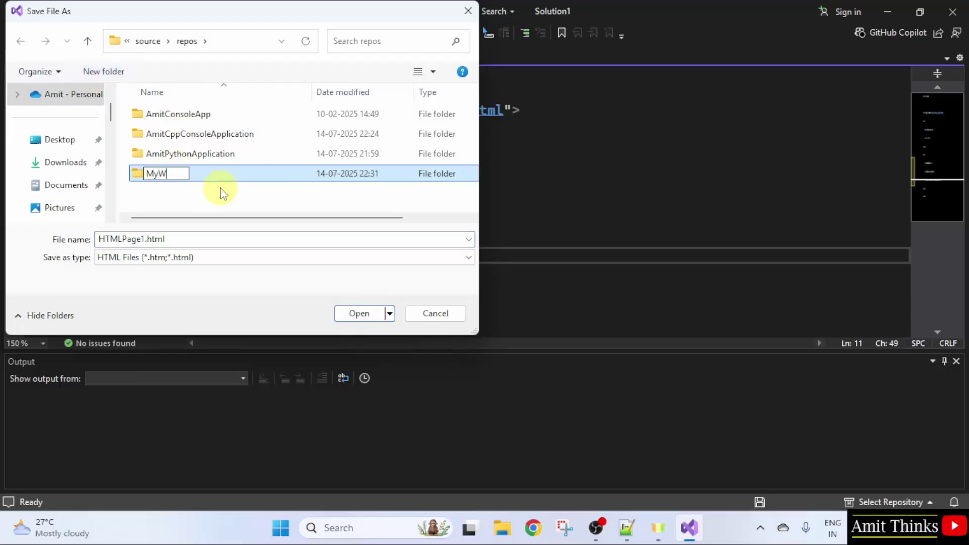
text(ebsite)
key(Return)
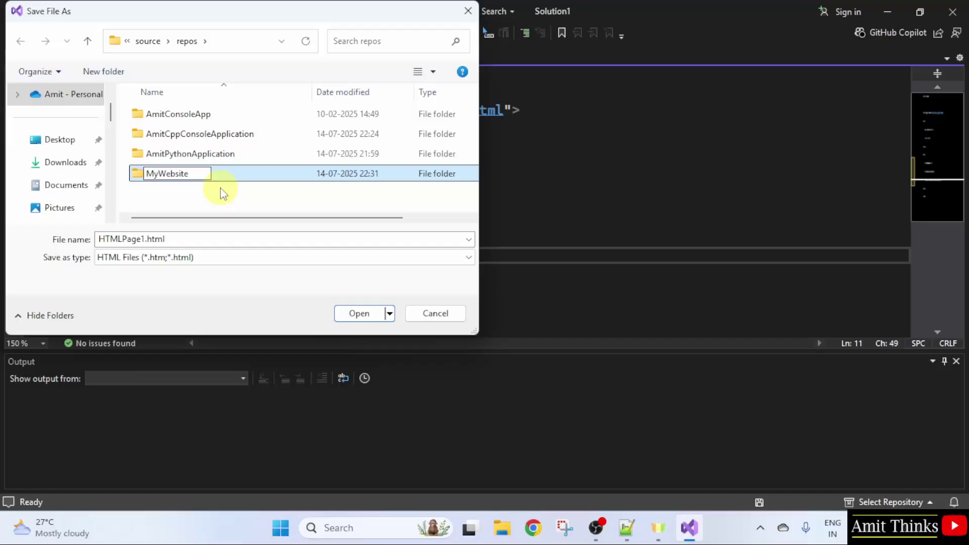
click(231, 189)
double_click(219, 173)
click(113, 263)
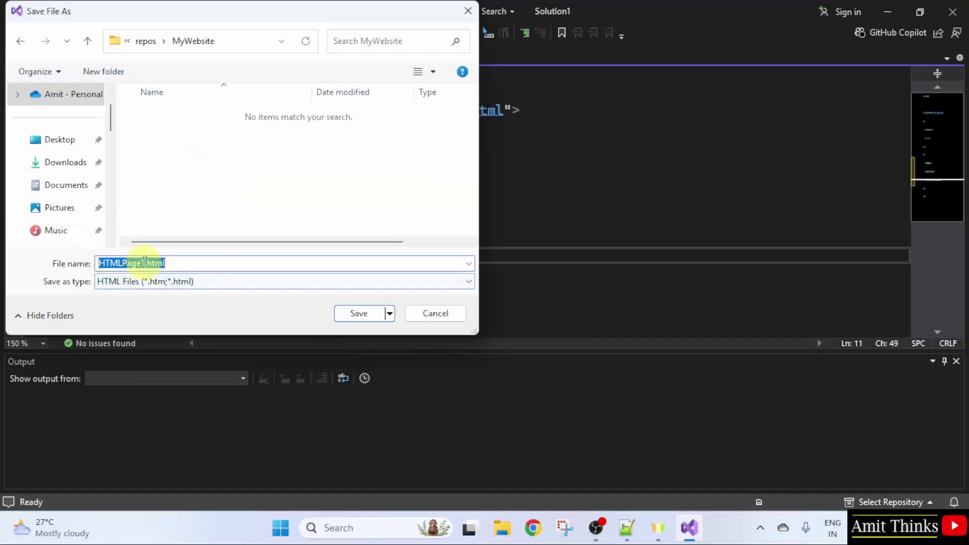
drag(144, 263, 94, 263)
text(in)
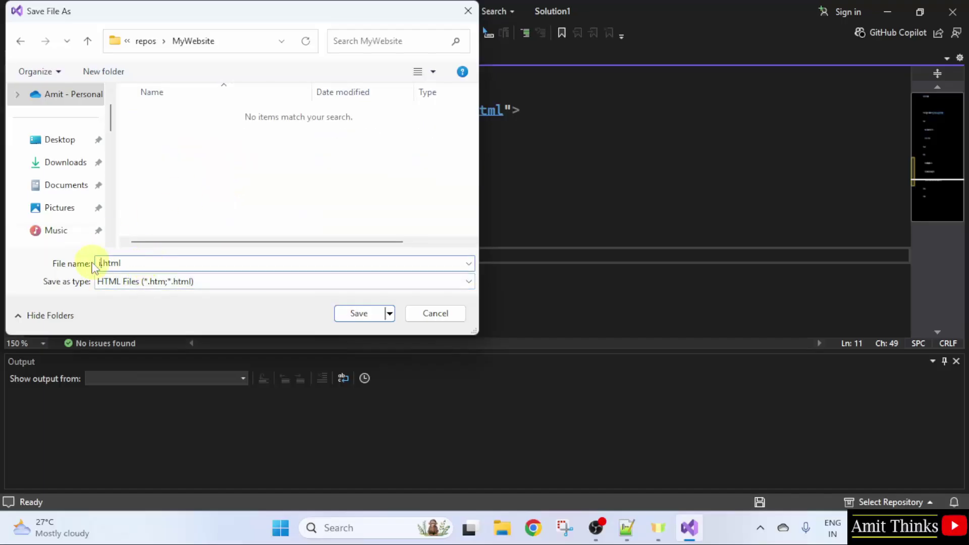
text(dex)
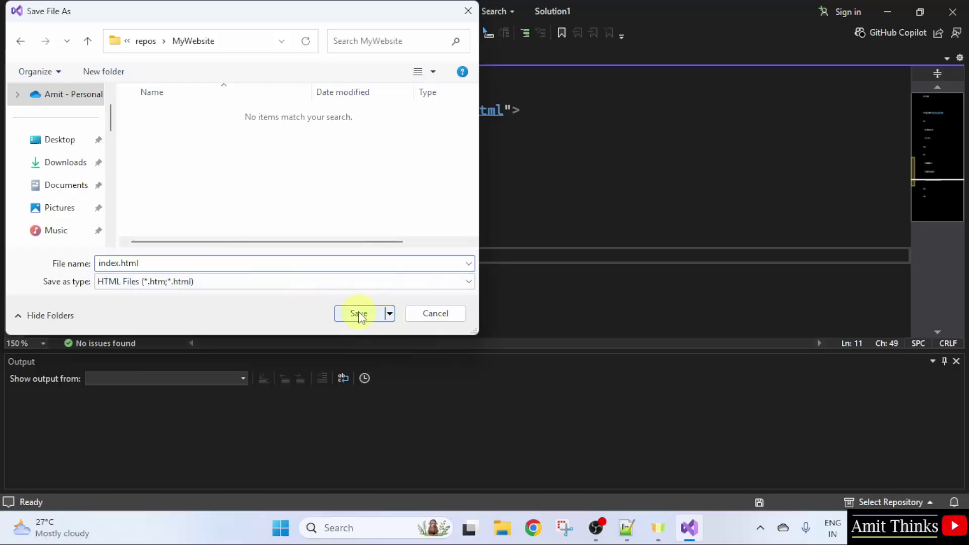
click(357, 313)
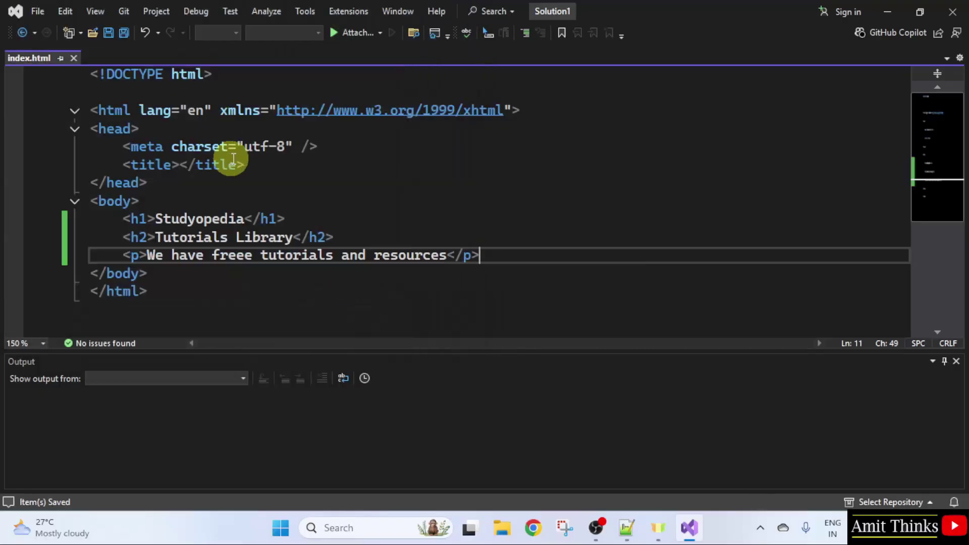
Step: Try previewing the page in Chrome, dismiss the missing IIS Express error, and return to Chrome
click(302, 163)
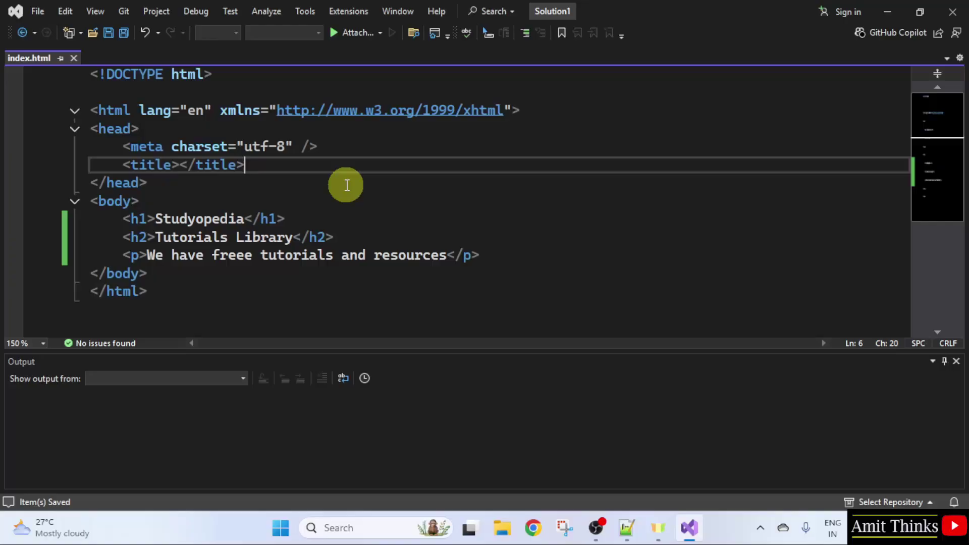
right_click(346, 184)
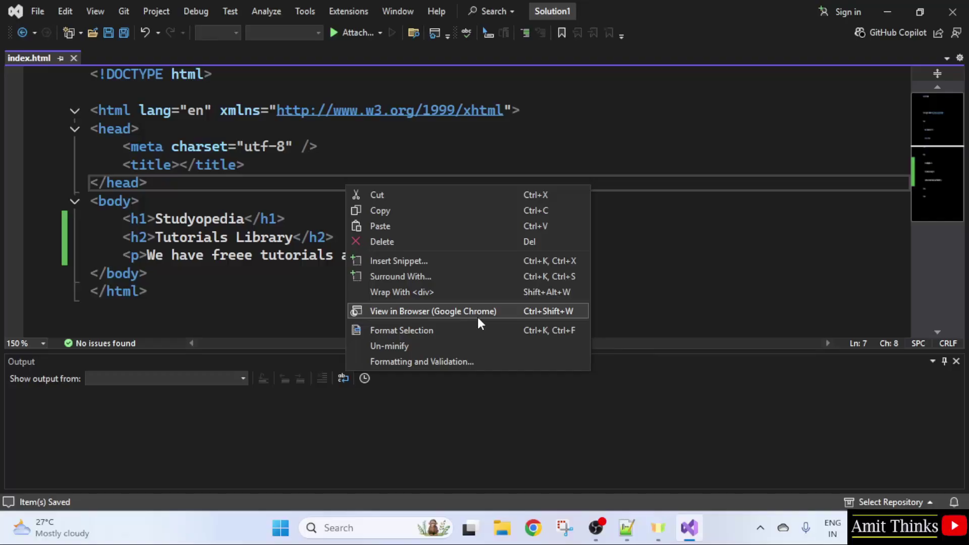
click(517, 307)
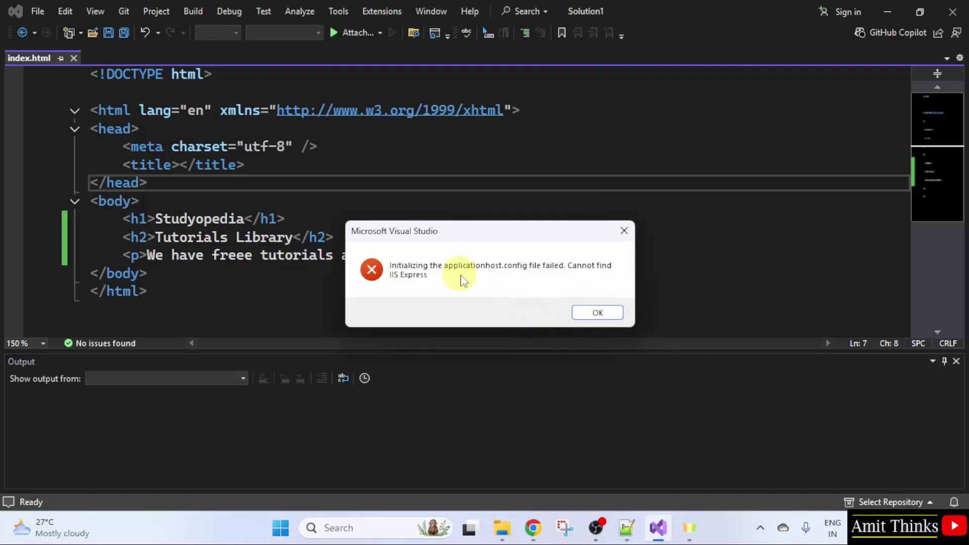
click(598, 314)
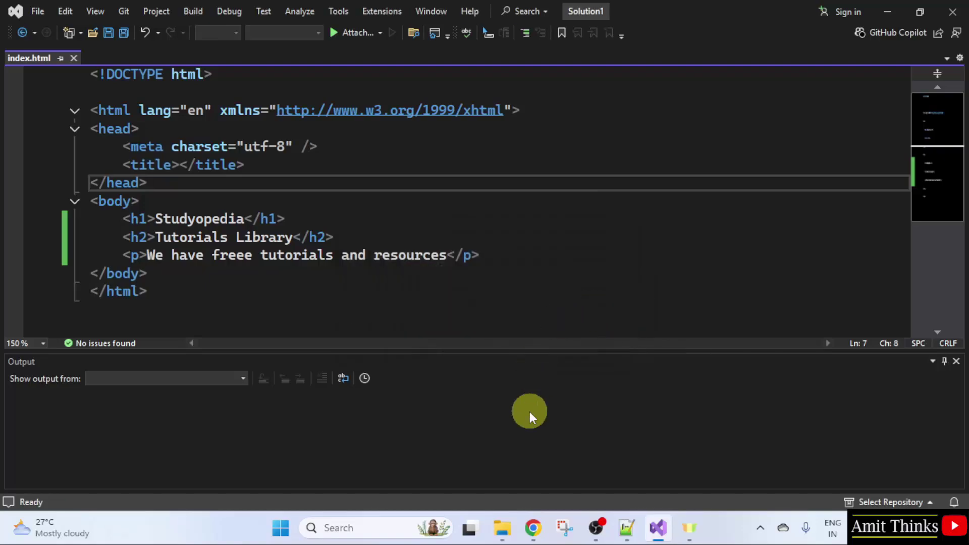
click(532, 526)
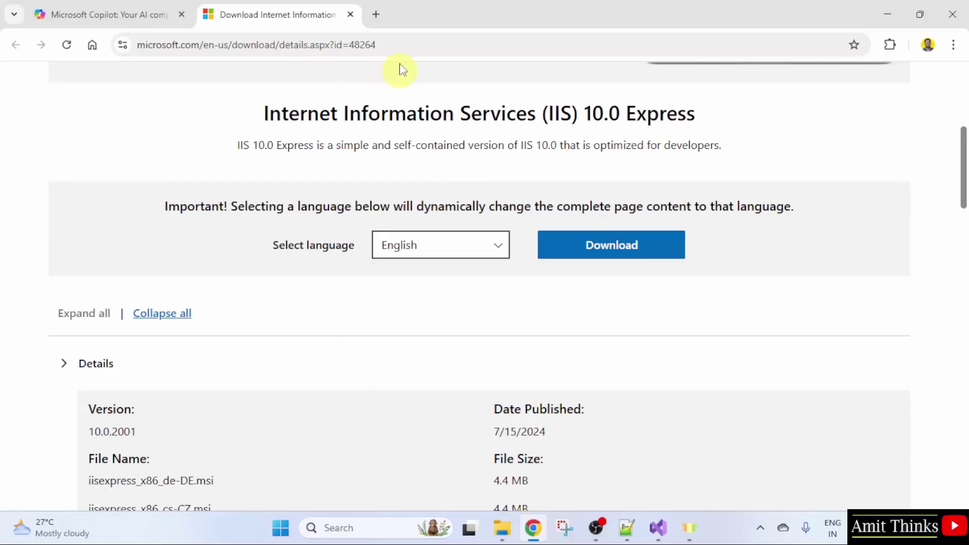
Step: Check the download page address and keep English as the page language
click(392, 44)
click(393, 45)
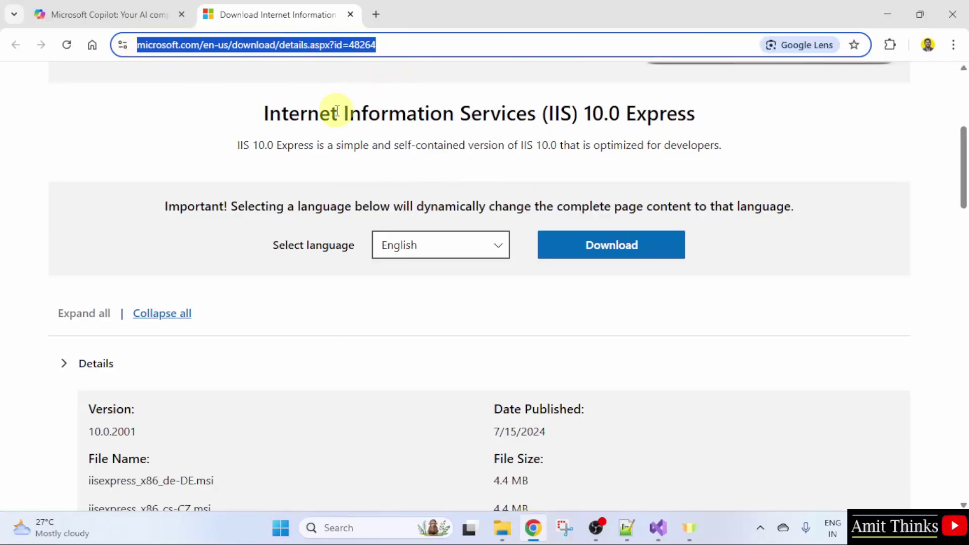
drag(963, 189, 963, 155)
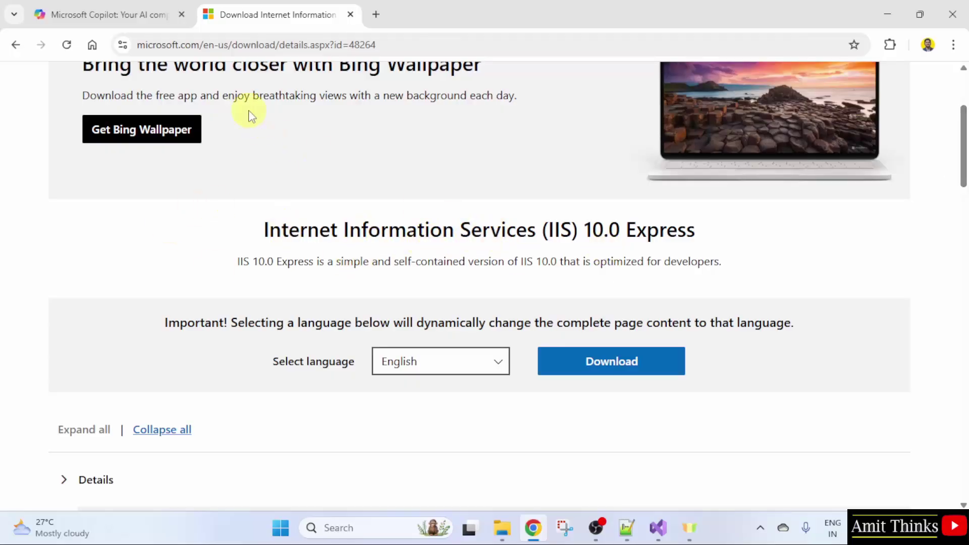
click(199, 44)
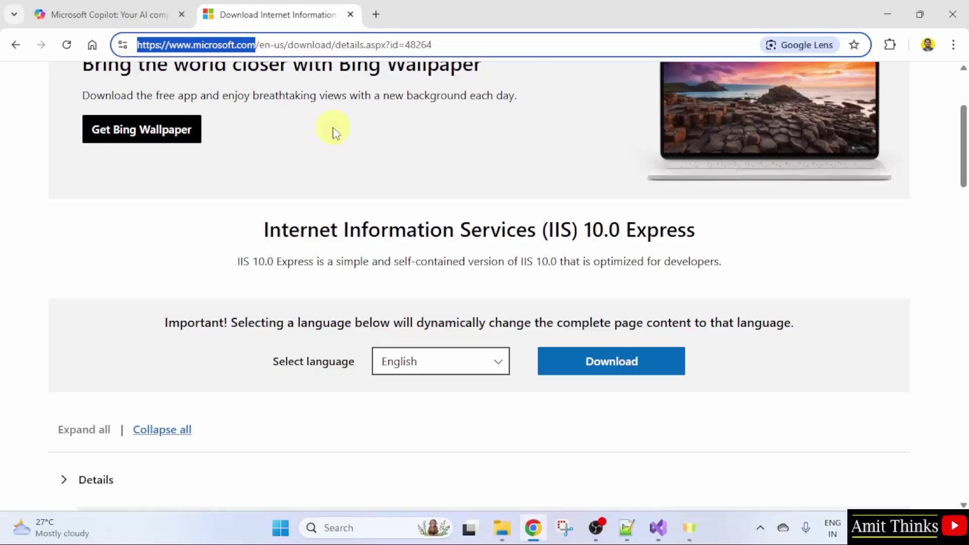
click(496, 364)
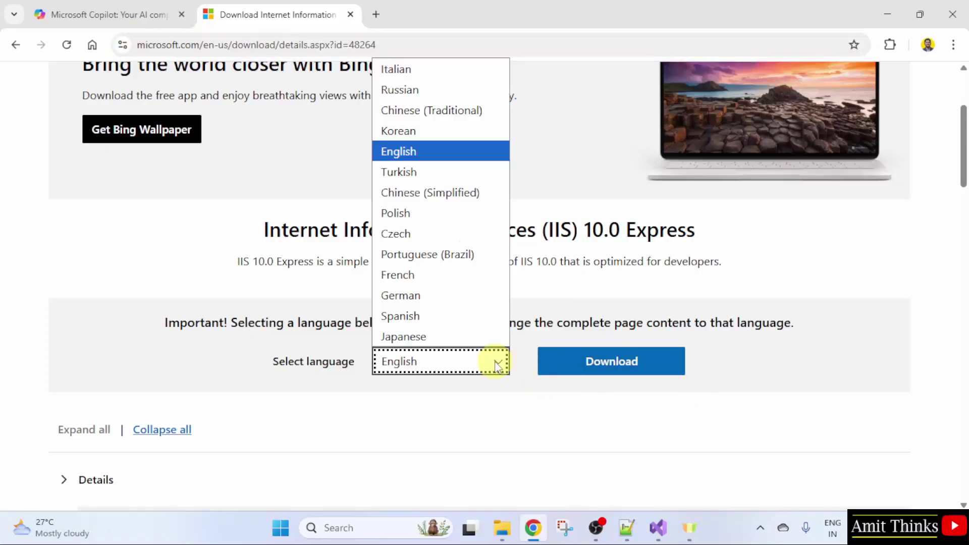
click(420, 151)
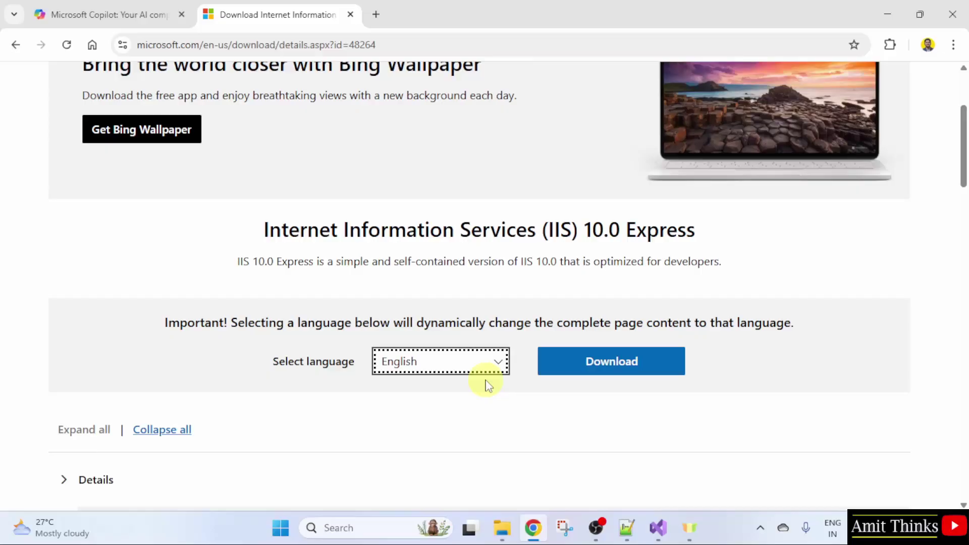
Step: Download the 64-bit English installer iisexpress_amd64_en-US.msi
click(645, 362)
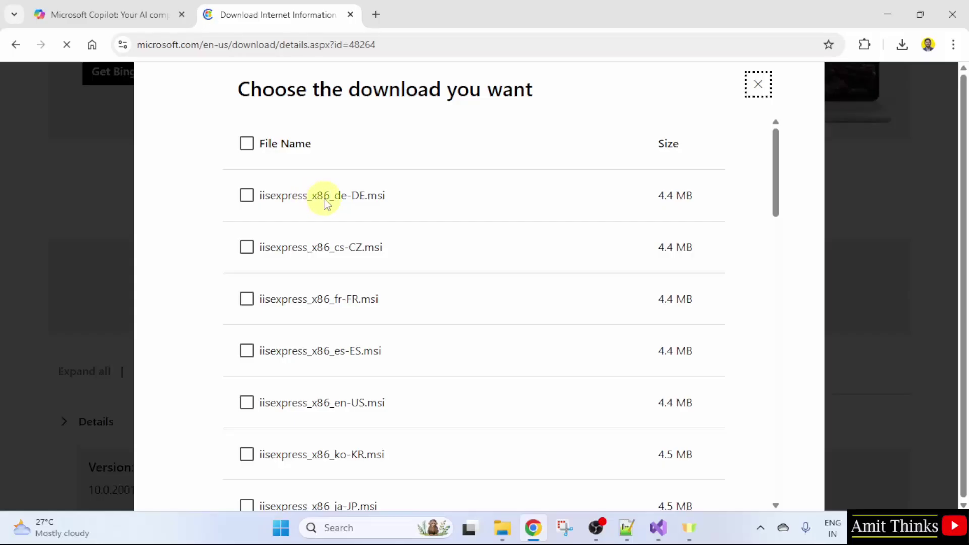
drag(773, 174, 751, 356)
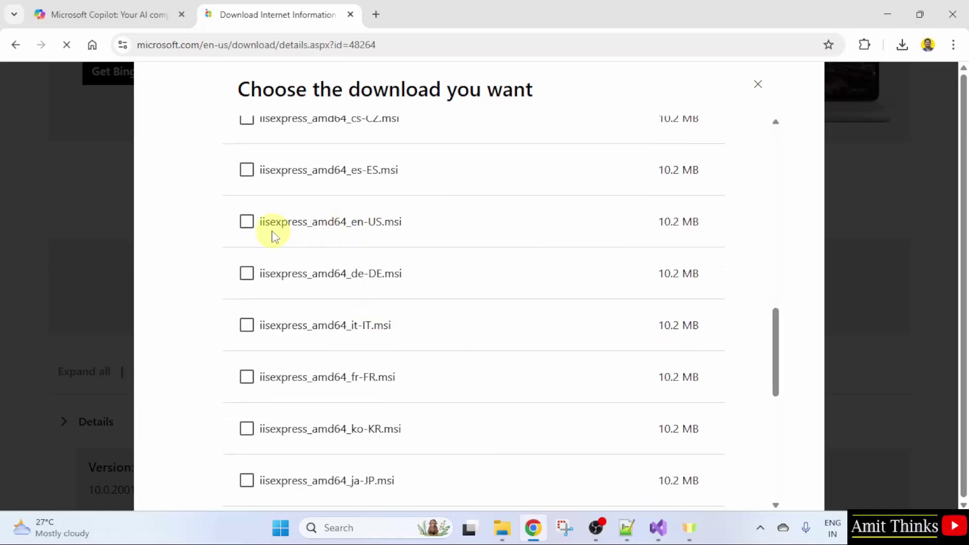
click(247, 222)
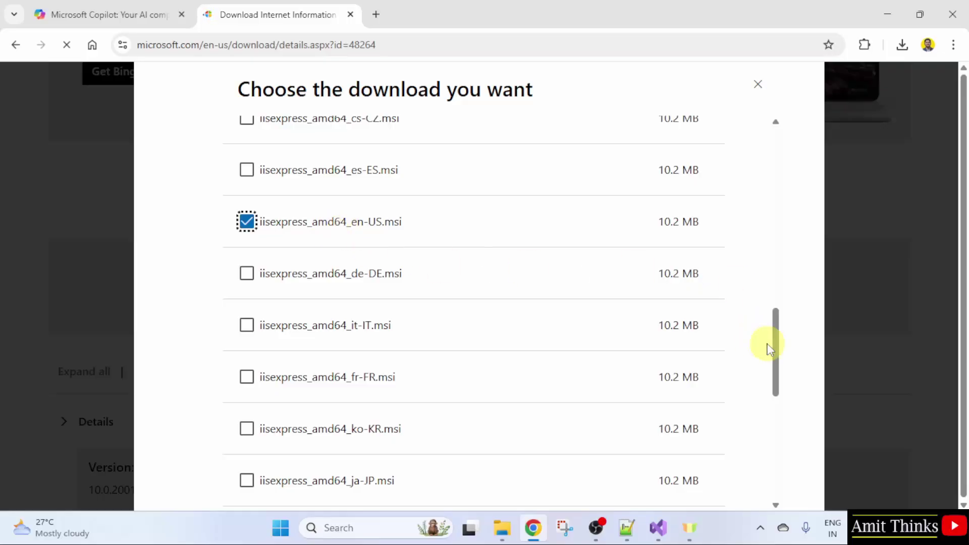
drag(768, 348, 773, 492)
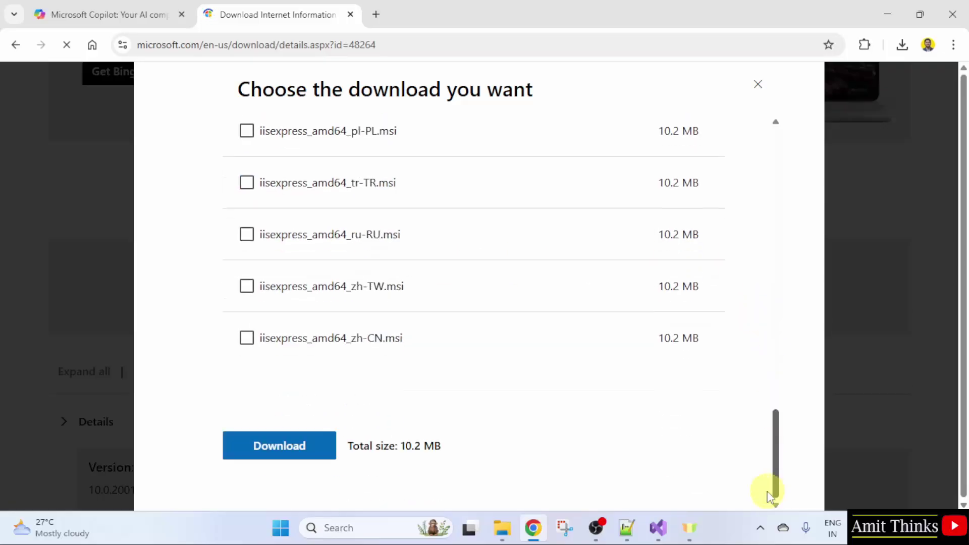
click(293, 450)
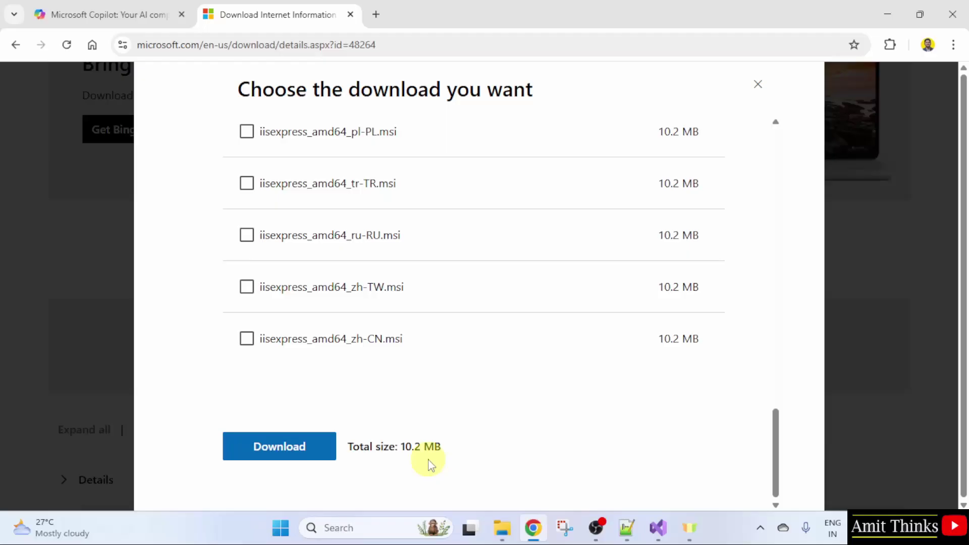
click(279, 446)
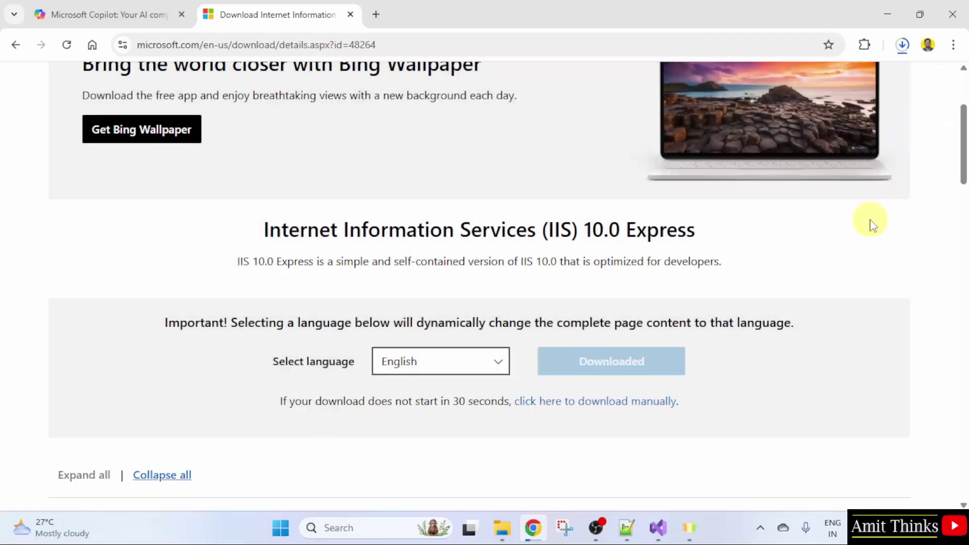
Step: Run the downloaded IIS Express .msi, accept the license terms and start installation
click(902, 45)
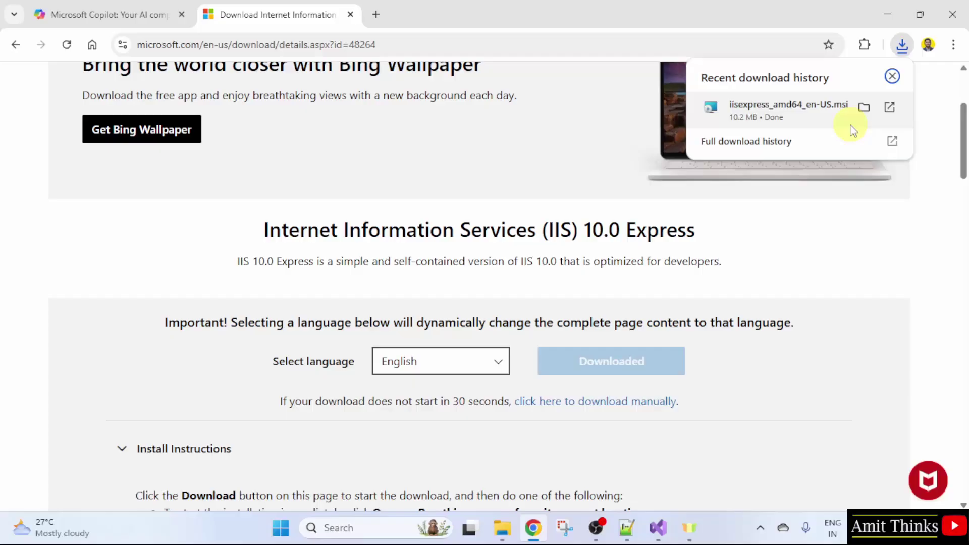
right_click(833, 117)
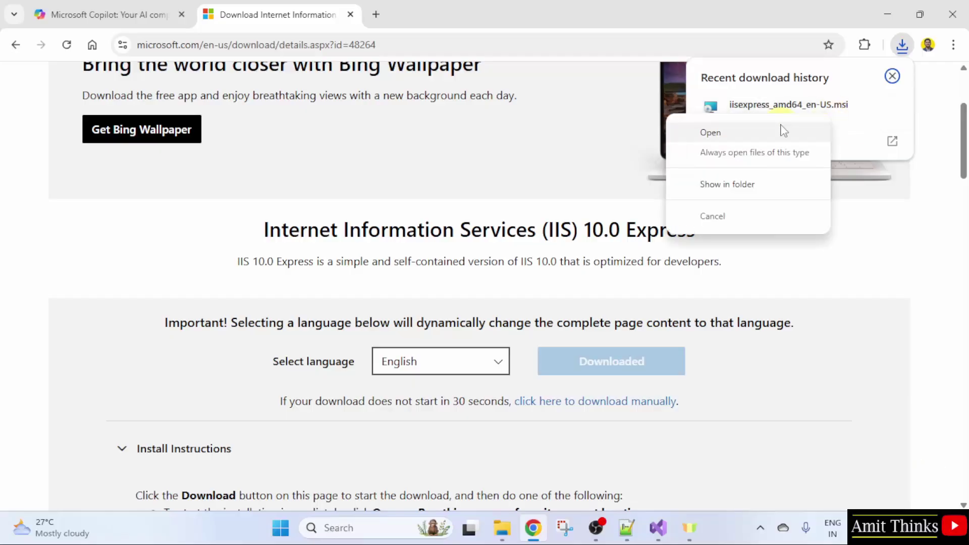
click(710, 133)
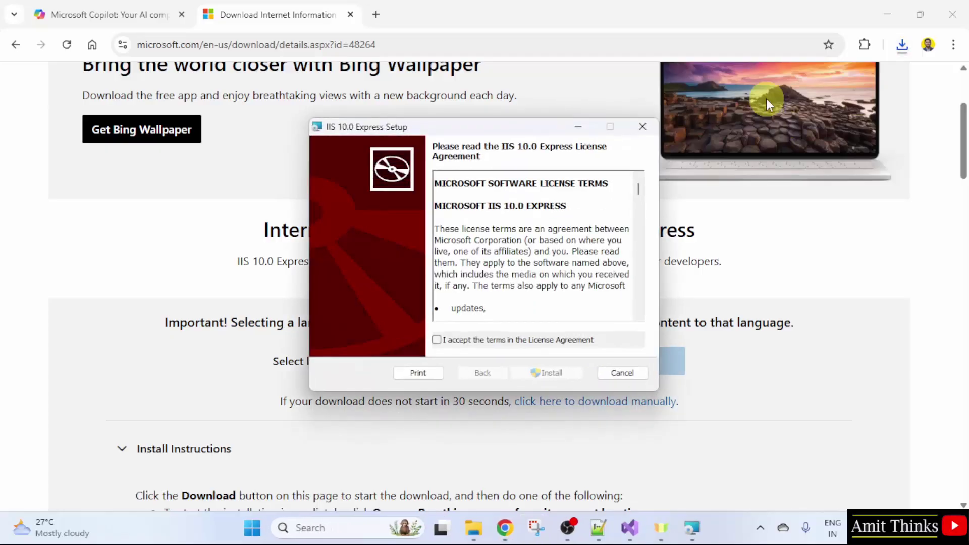
click(436, 340)
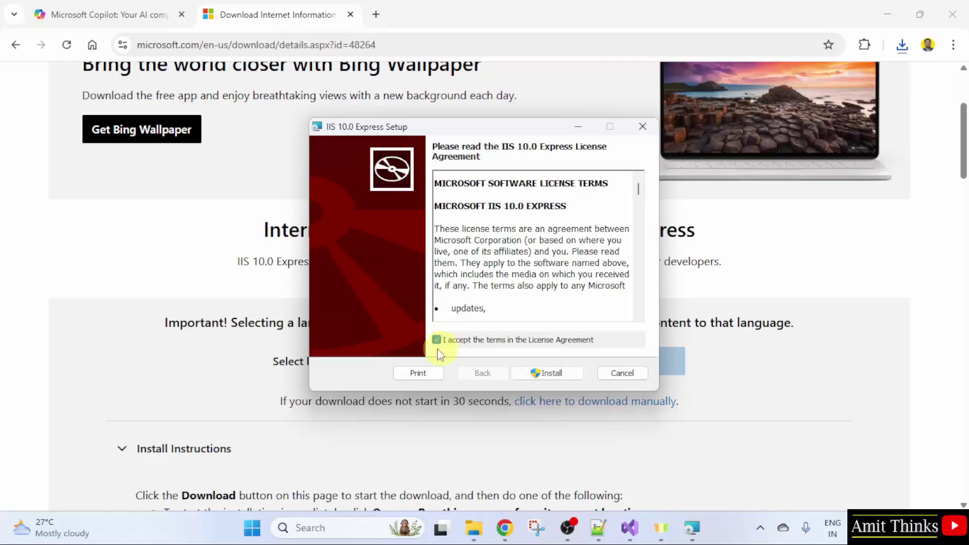
click(546, 373)
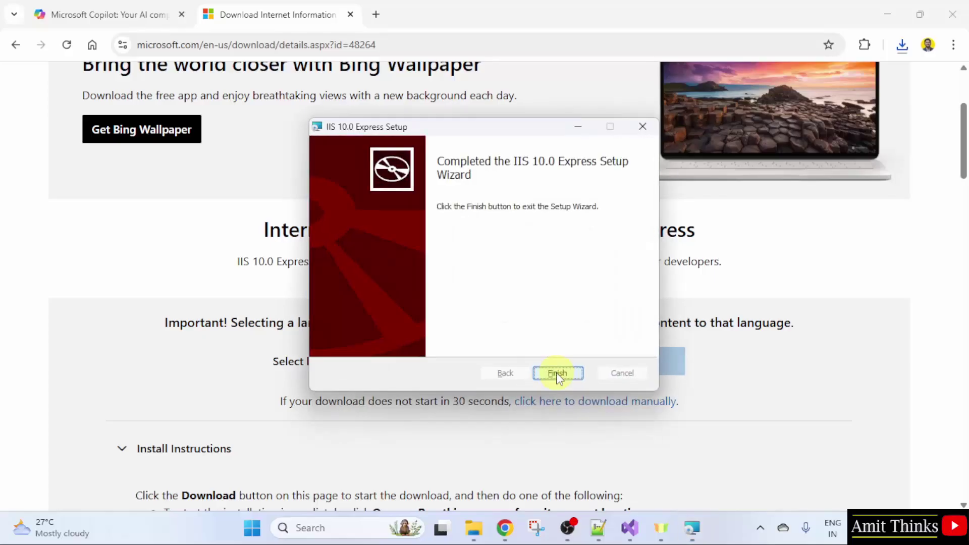
Step: Close the IIS Express setup wizard and return to index.html in Visual Studio
click(558, 373)
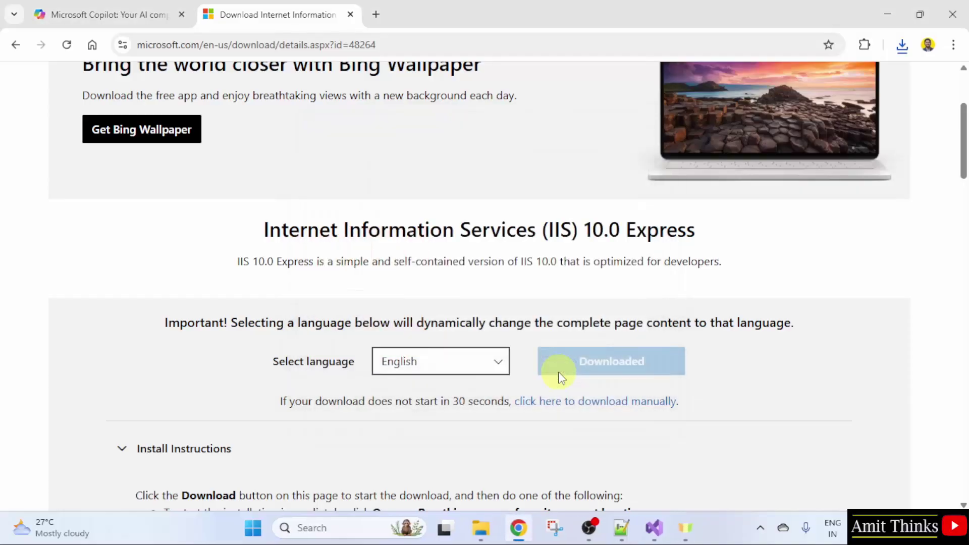
click(881, 22)
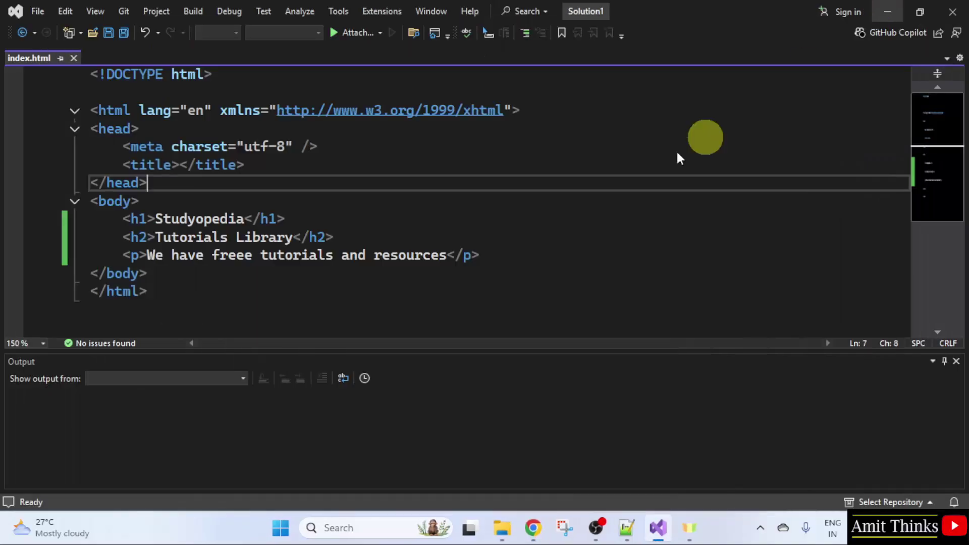
click(541, 206)
click(437, 165)
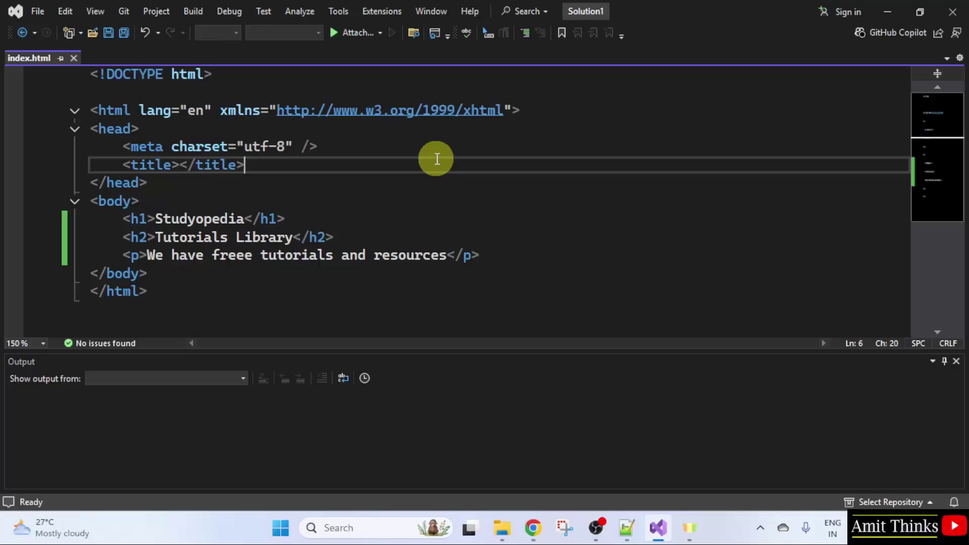
Step: Save all open files, including index.html
click(37, 11)
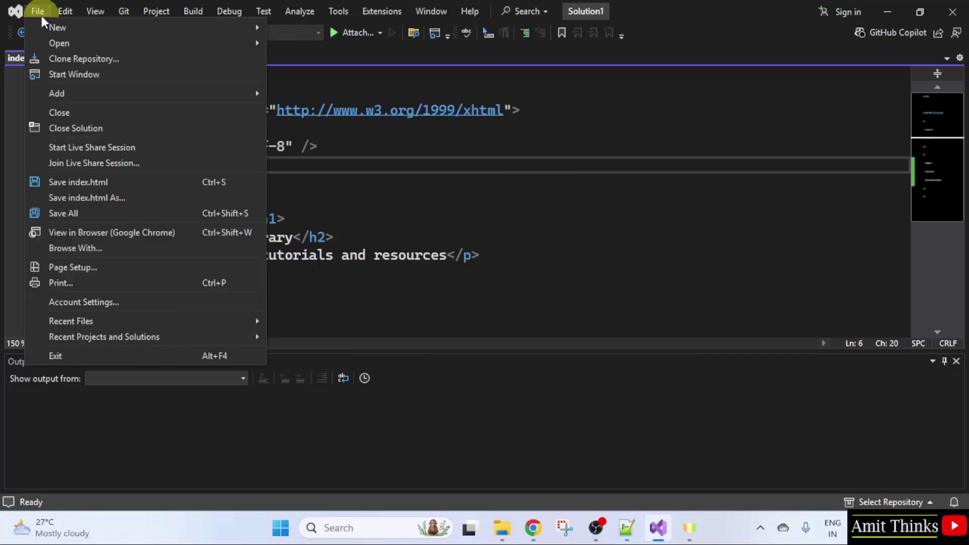
click(63, 212)
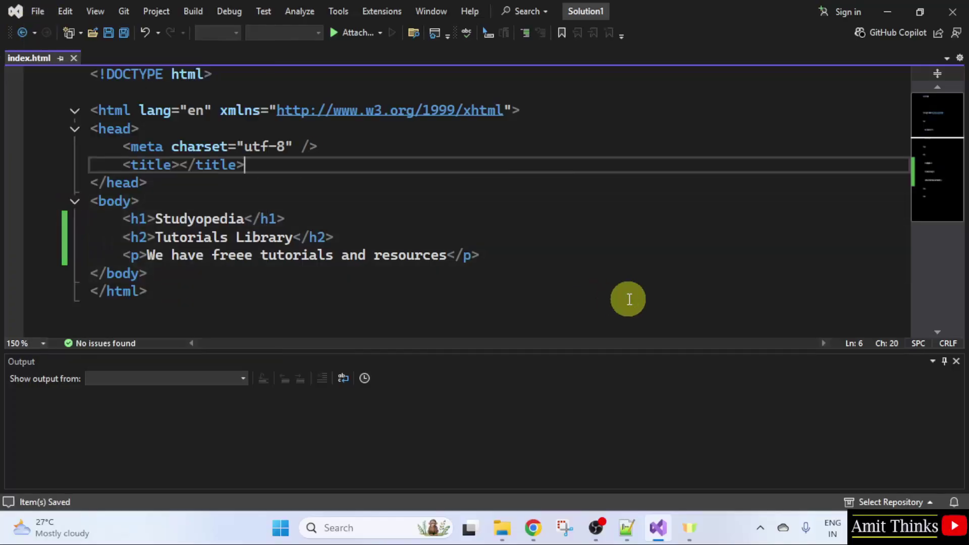
click(628, 296)
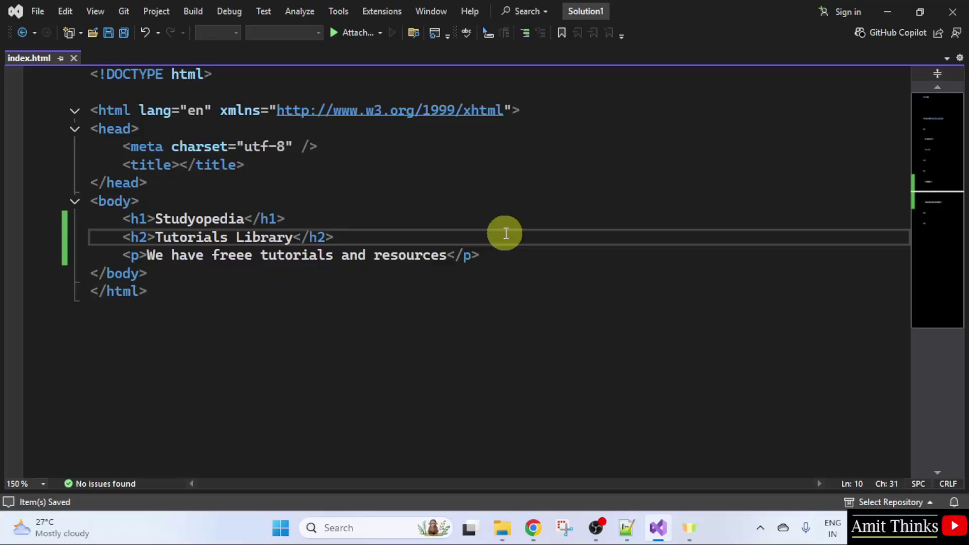
Step: View index.html in Google Chrome and check its localhost address
right_click(402, 179)
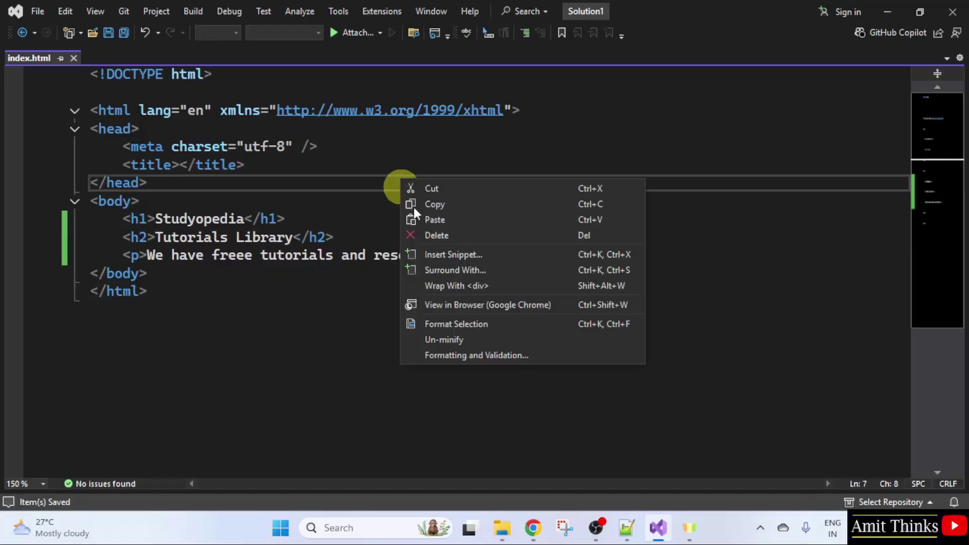
click(552, 305)
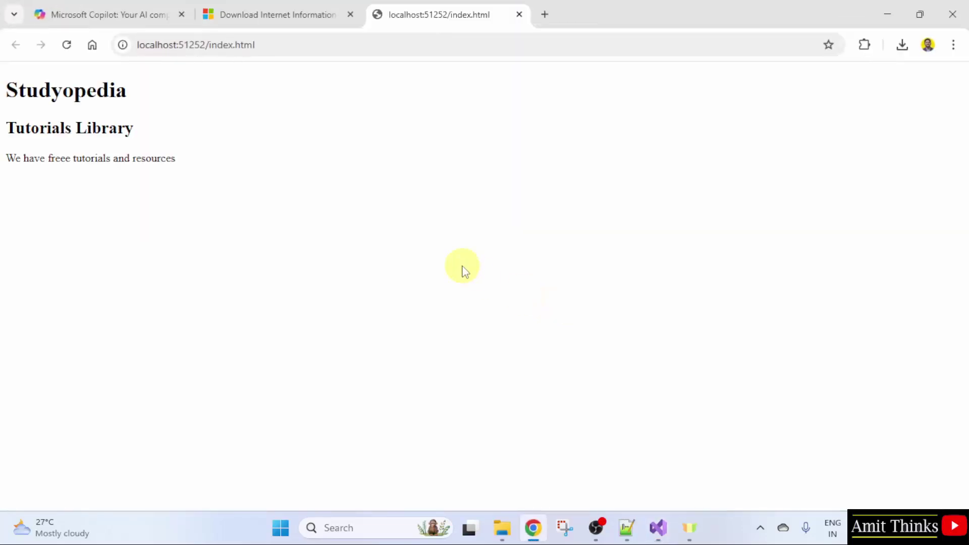
click(261, 45)
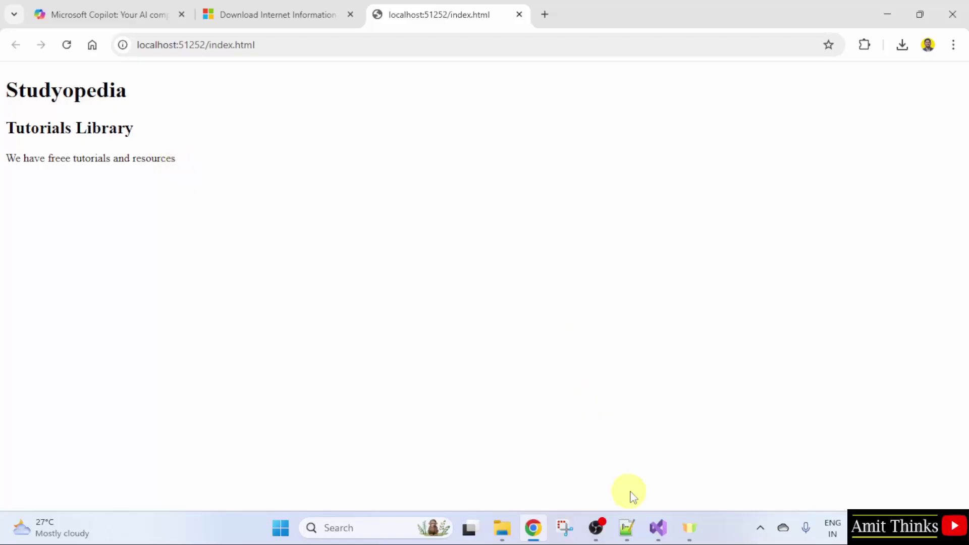
Step: Correct 'freee' to 'free' in the paragraph and save all files
click(657, 527)
click(155, 237)
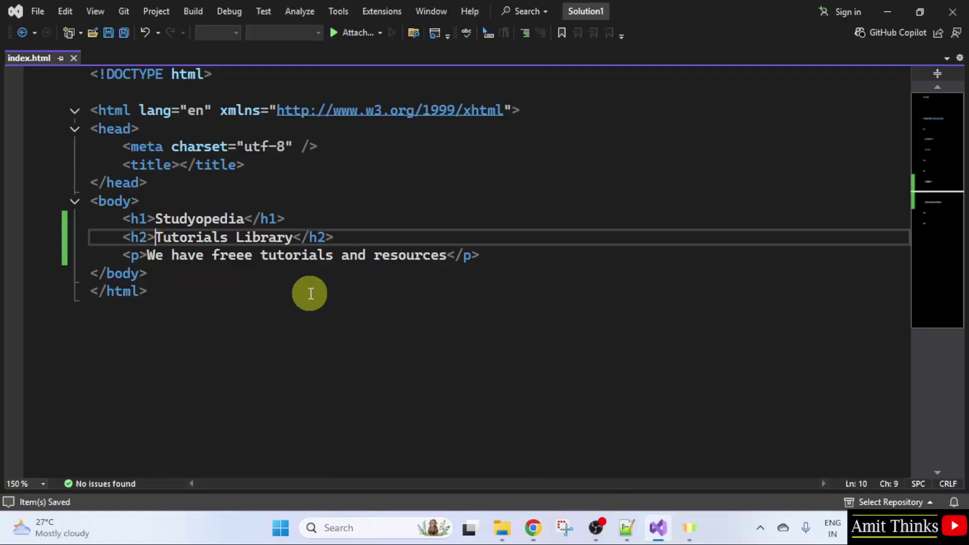
click(243, 255)
key(BackSpace)
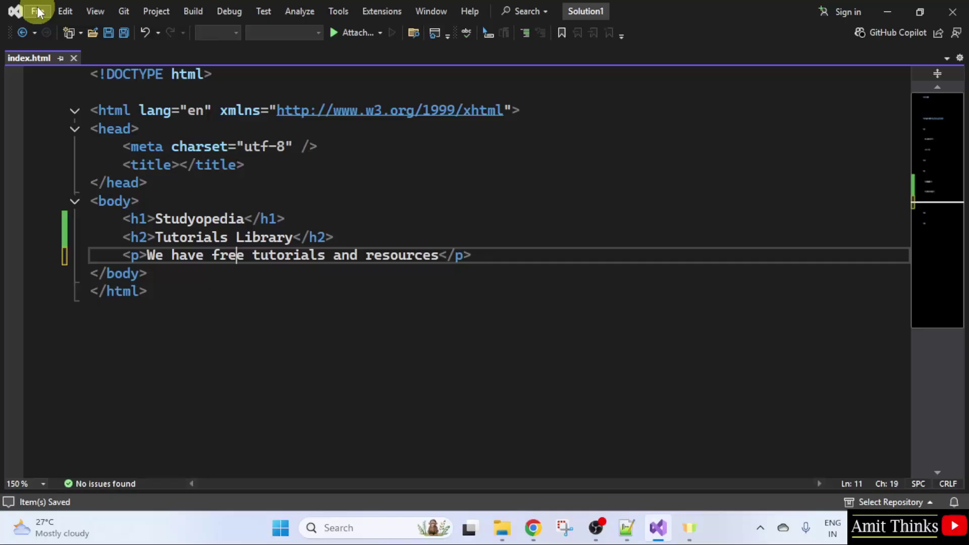
click(38, 11)
click(63, 213)
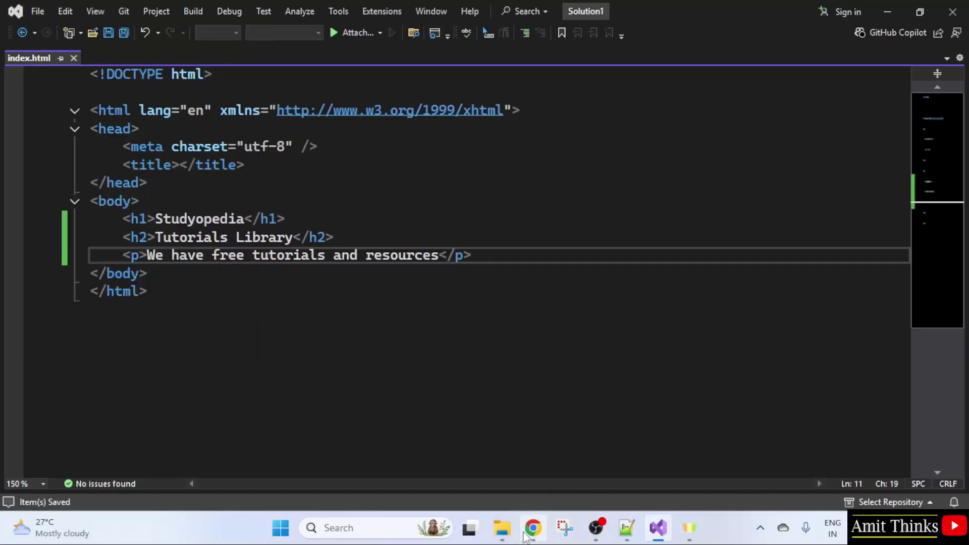